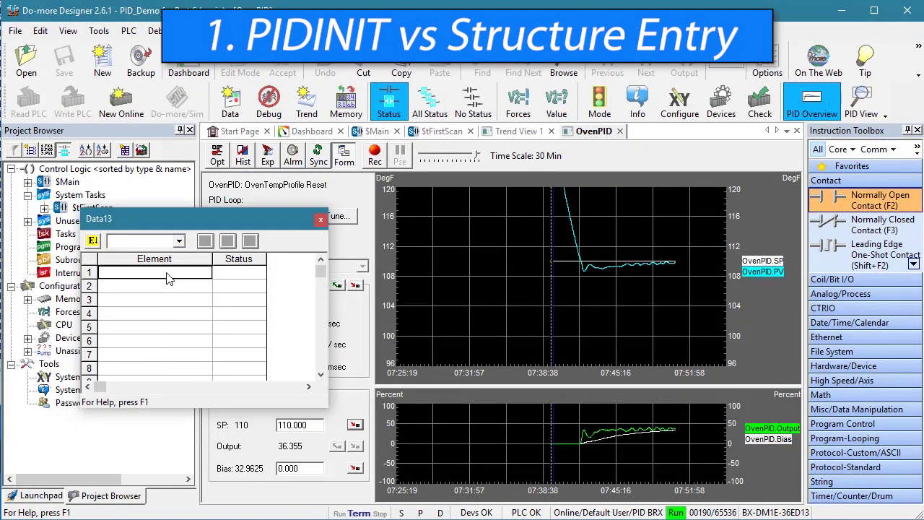
Step: Watch OvenPID.Gain, Reset, Rate and SampleTime in Data13, then open the PIDINIT instruction
type("OvenPID")
key("Return")
type("OvenPID.Gain")
key("Return")
type("OvenPID")
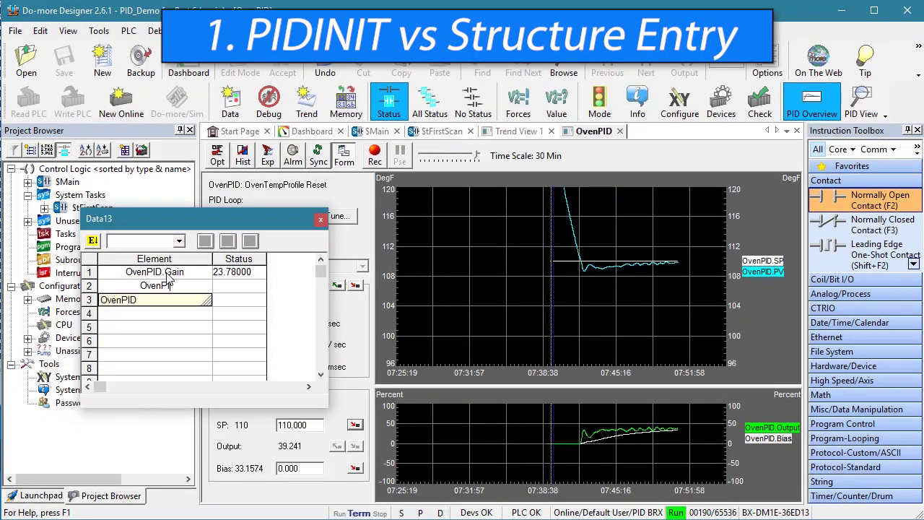
type(".Rate")
key("Return")
type("OvenPID.Ra")
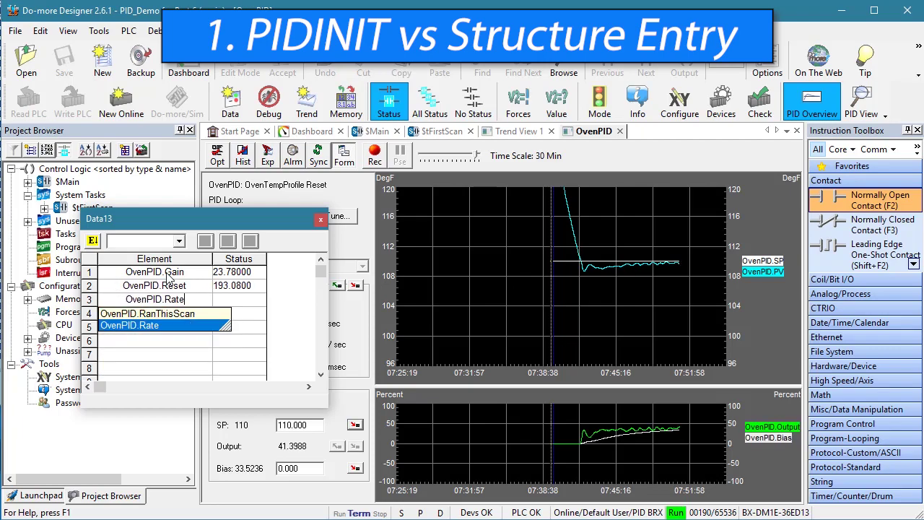
key("Return")
type("OvenPID.S")
key("Return")
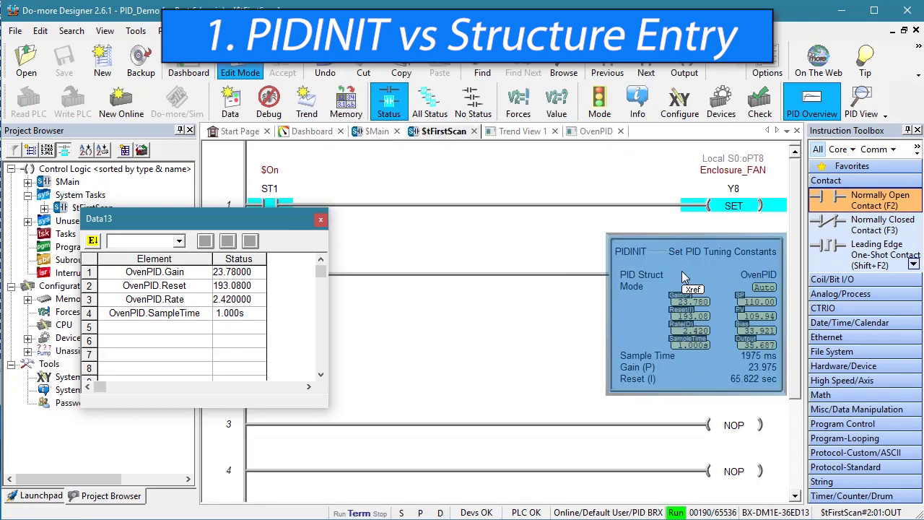
double_click(632, 317)
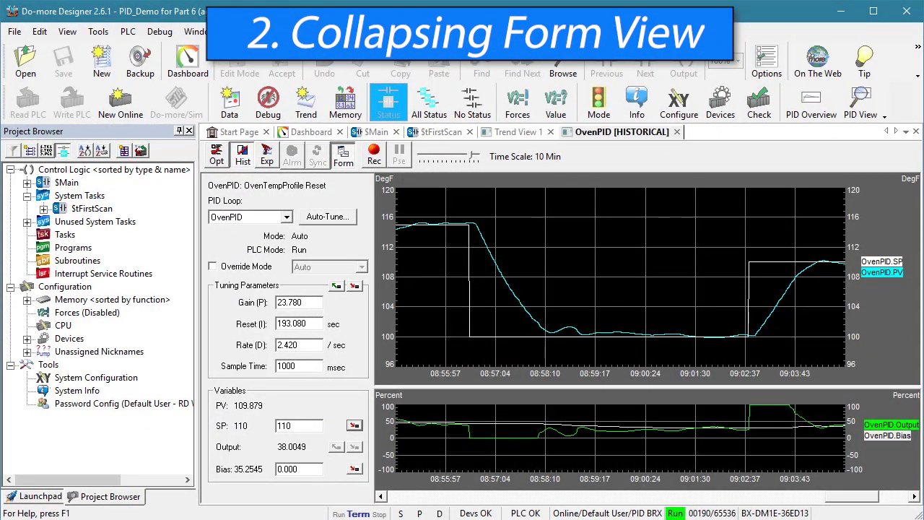
left_click(343, 156)
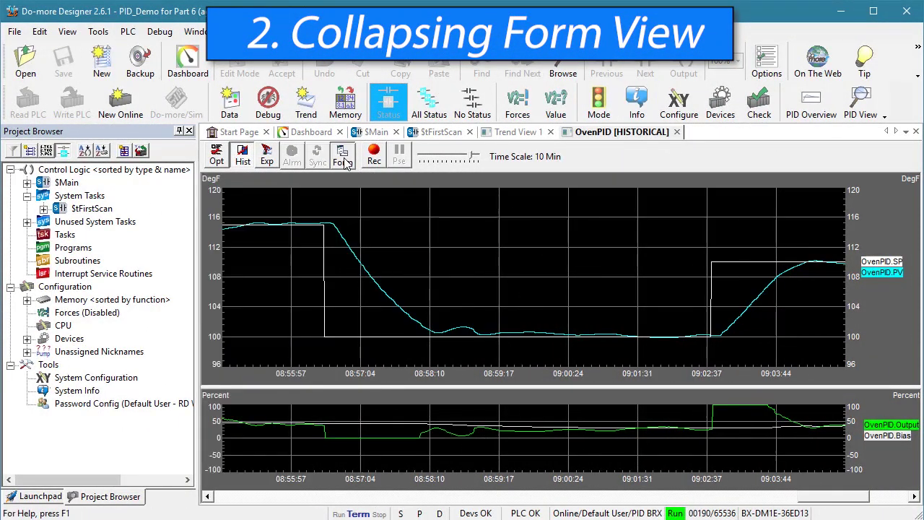
left_click(343, 156)
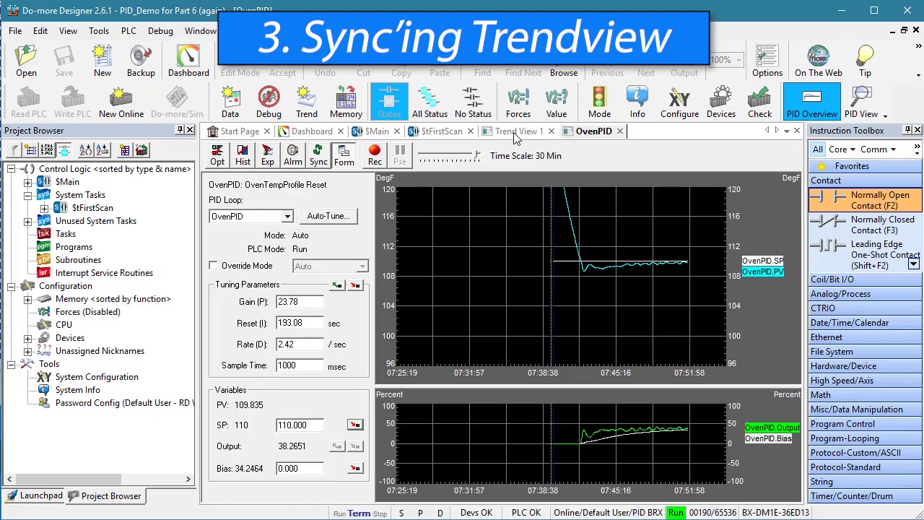
Step: Synchronize Trend View 1 with the OvenPID trend and confirm its matching timeline
left_click(516, 136)
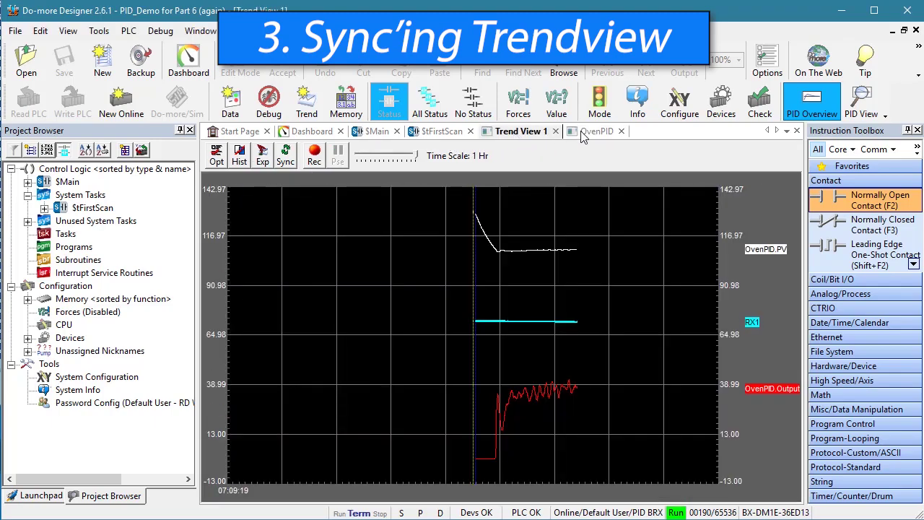
left_click(586, 134)
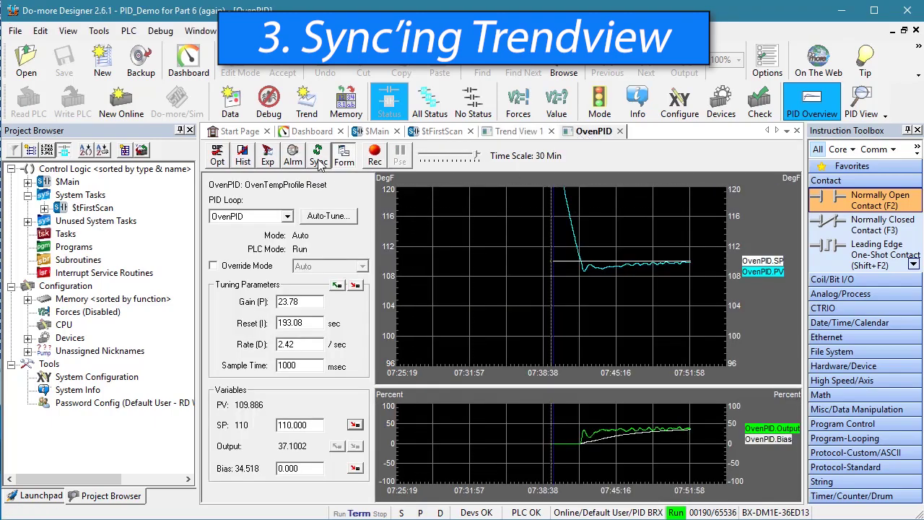
left_click(319, 159)
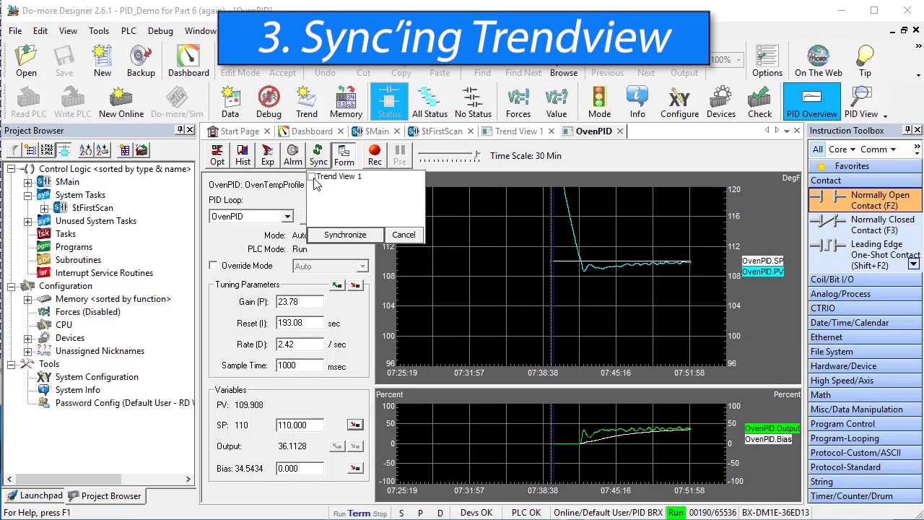
left_click(315, 178)
left_click(345, 235)
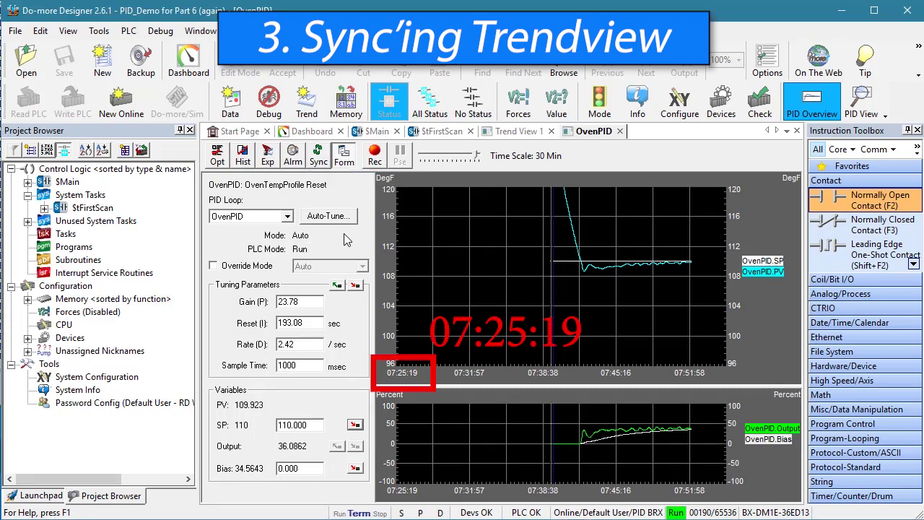
left_click(518, 132)
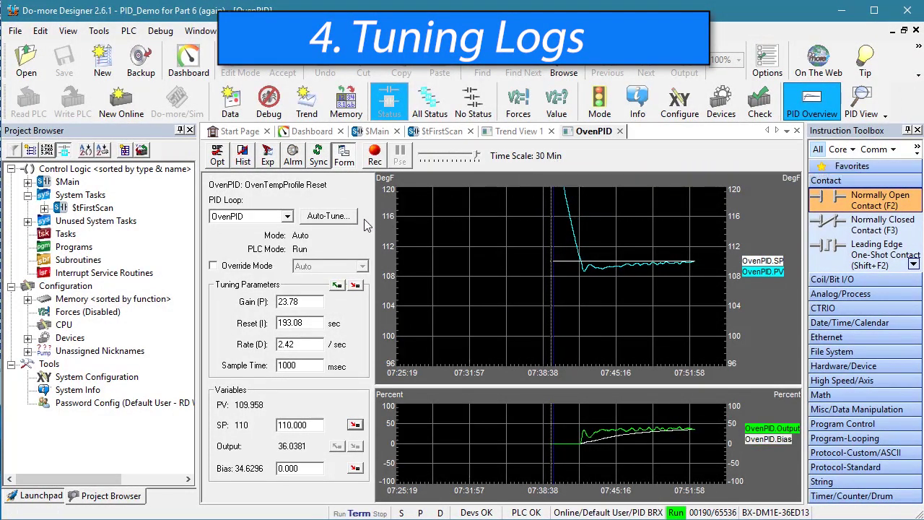
Step: Show OvenPID's recent tuning history from Auto-Tune and open its log file folder
left_click(345, 217)
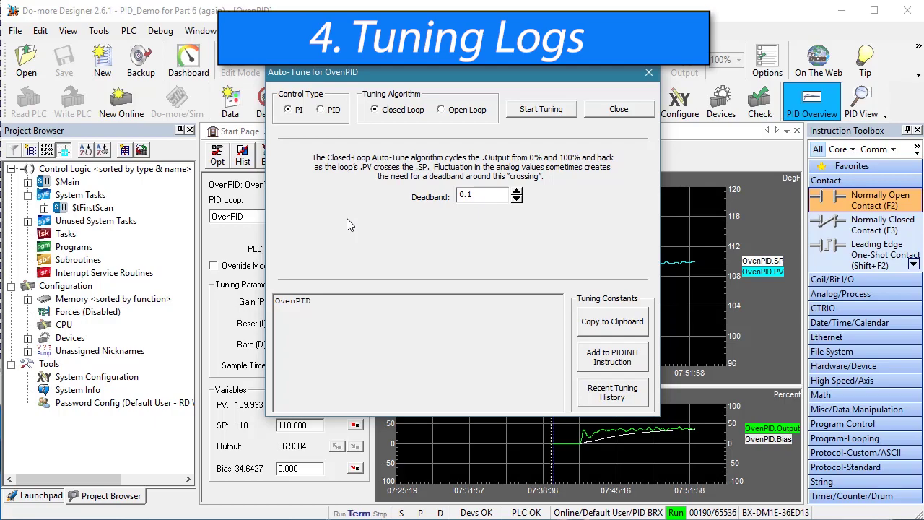
left_click(615, 403)
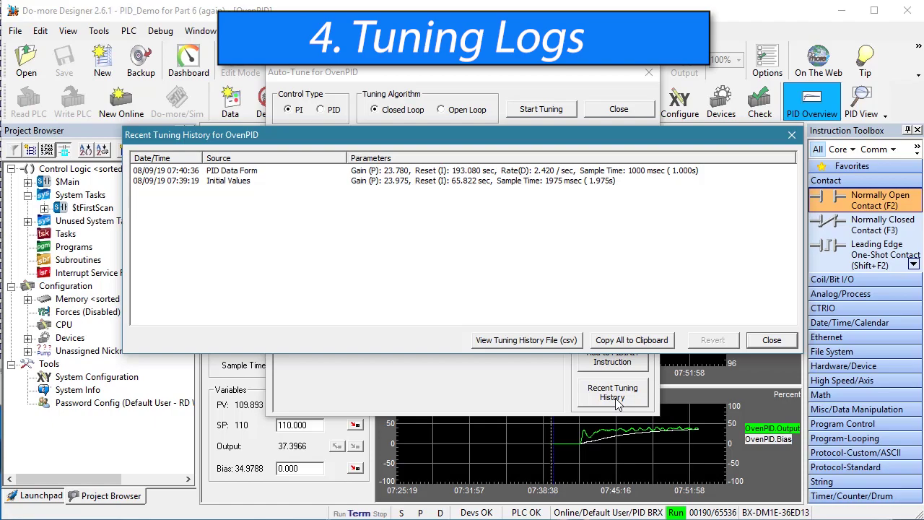
left_click(553, 344)
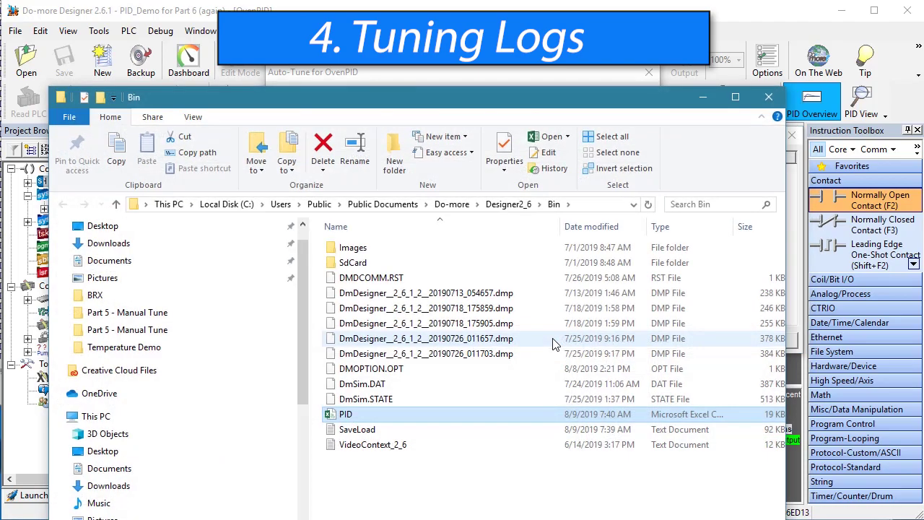
double_click(375, 414)
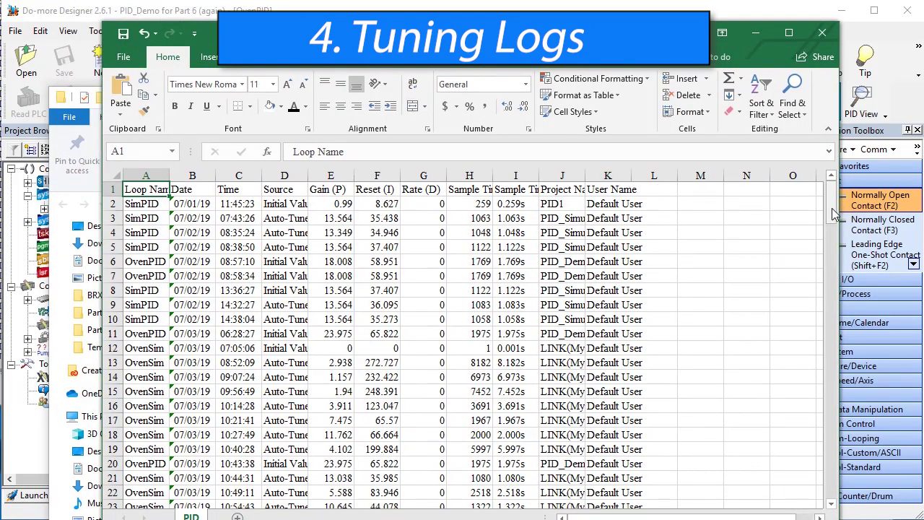
left_click_drag(834, 213, 835, 440)
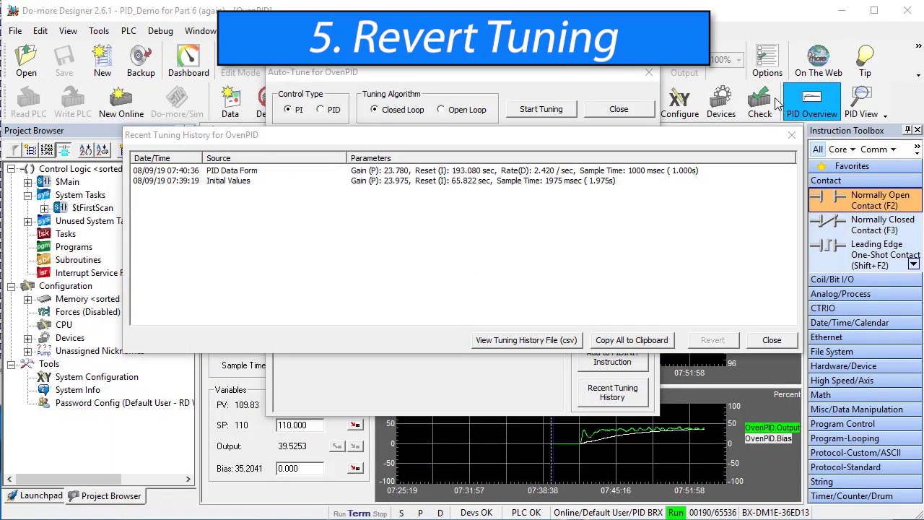
Step: Revert OvenPID to Initial Values (Gain 23.975, Reset 65.822, 1975 ms) and reload the form
left_click(227, 182)
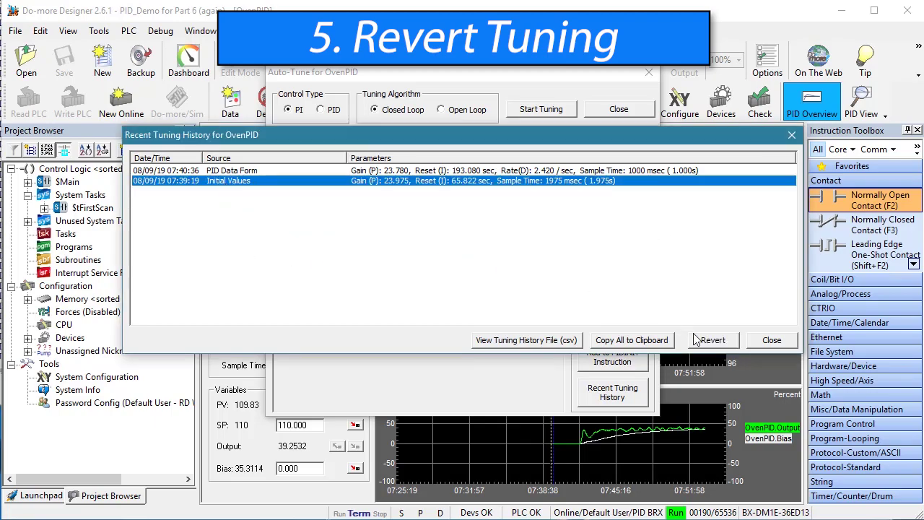
left_click(715, 344)
left_click(422, 276)
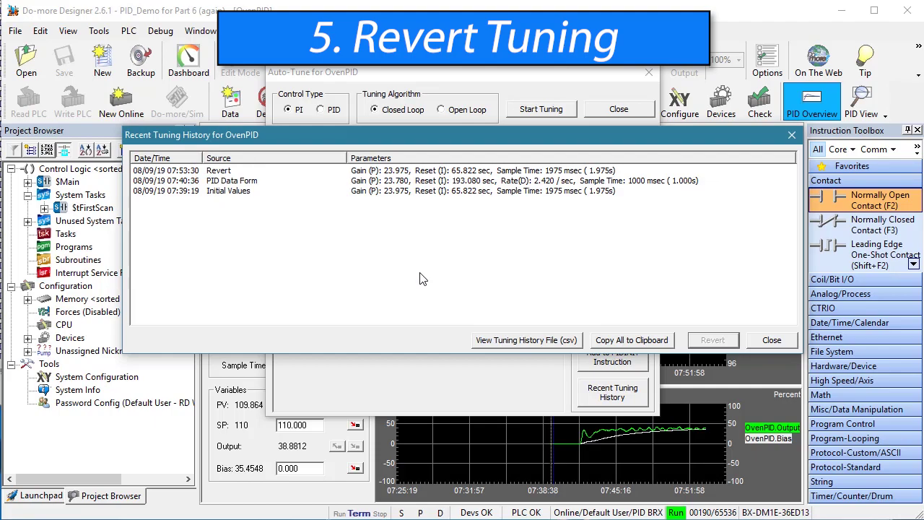
left_click(771, 340)
left_click(621, 109)
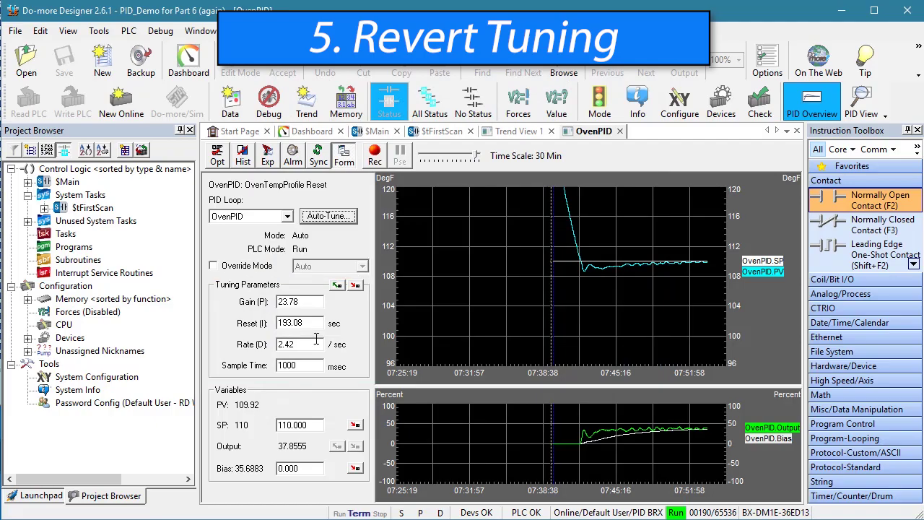
left_click(336, 285)
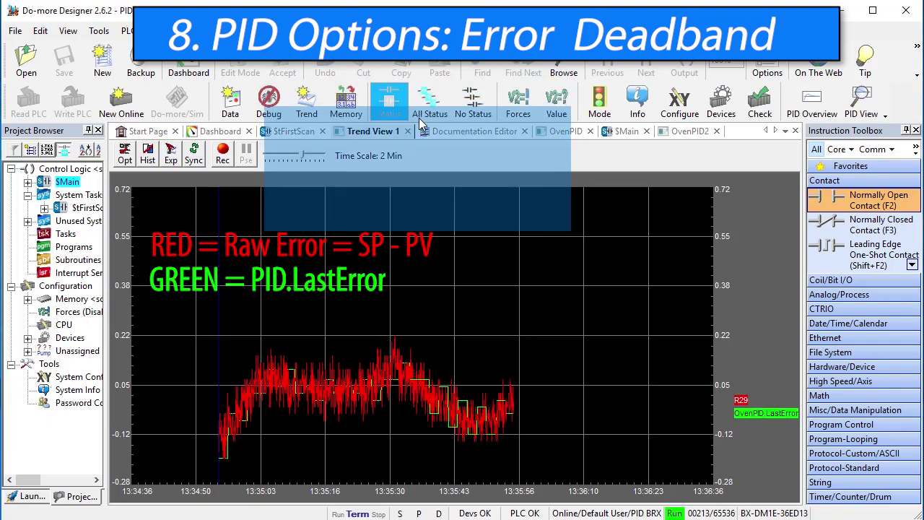
Step: Select the OvenPID.ErrorDB edit cell in the data view
left_click(465, 185)
Step: Write error deadband 0.1, then 0.2, to OvenPID.ErrorDB in the running PLC
type("0.1")
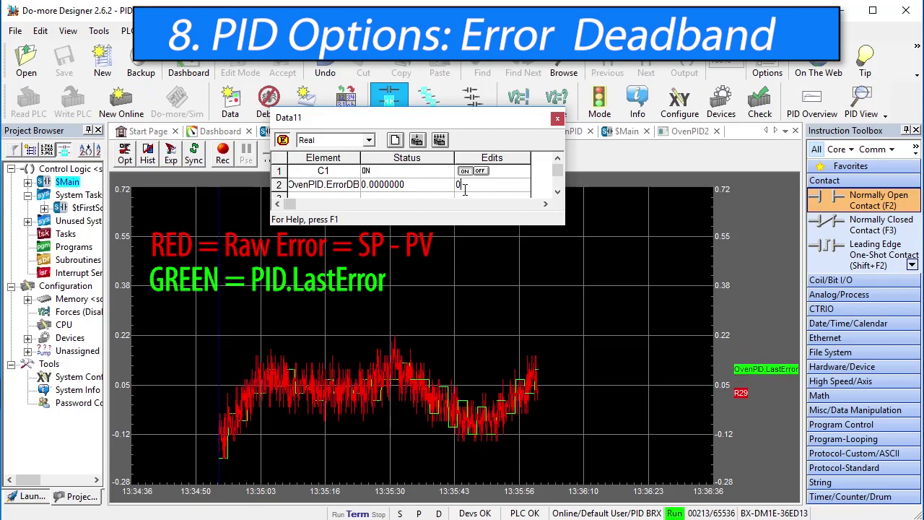
left_click(420, 142)
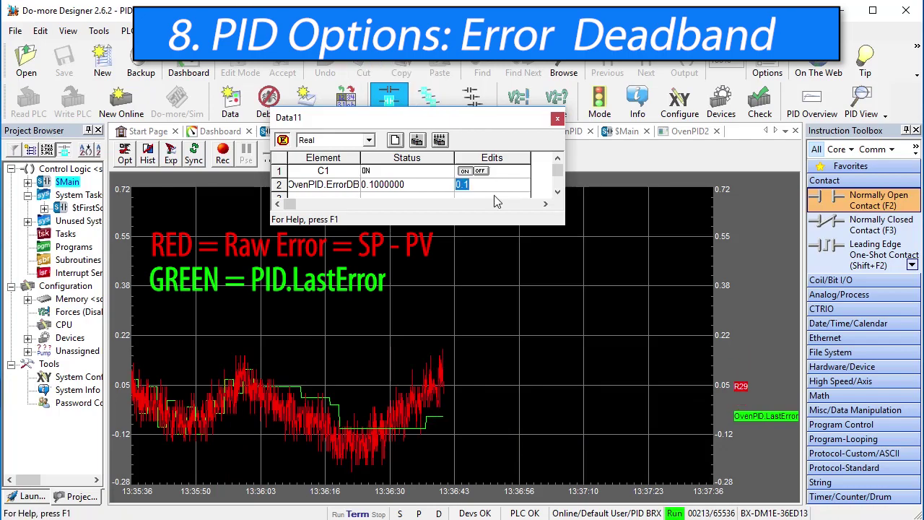
type("0.2")
key("Return")
left_click(424, 139)
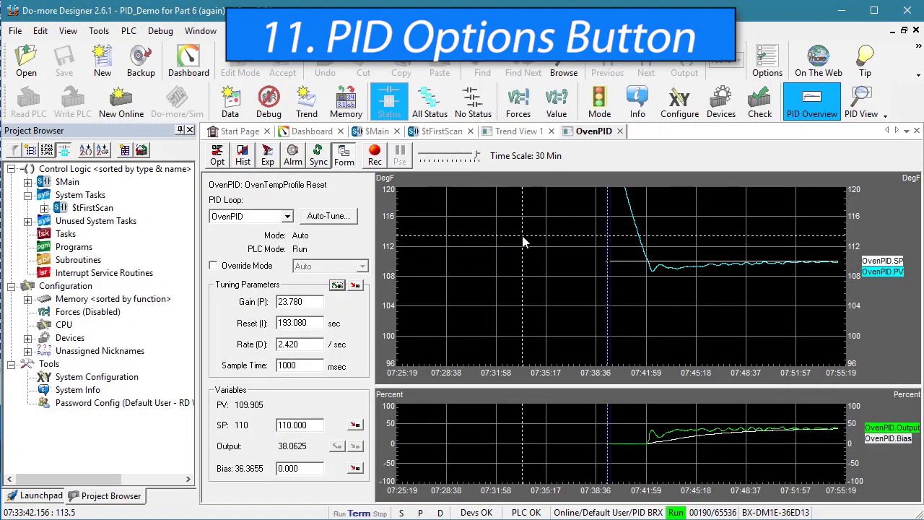
Step: Bring up the actions menu on the live OvenPID trend chart
right_click(524, 240)
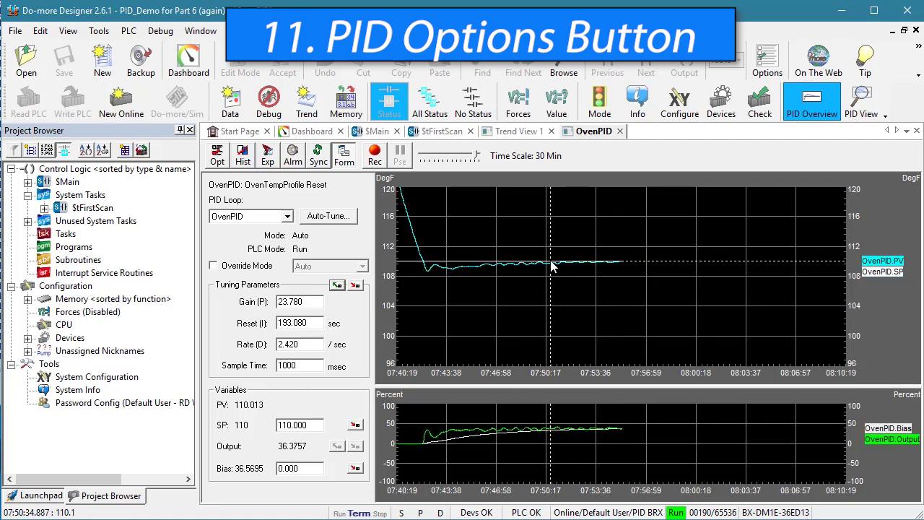
Step: Open the PID view options and take a snapshot of OvenPID values
left_click(218, 158)
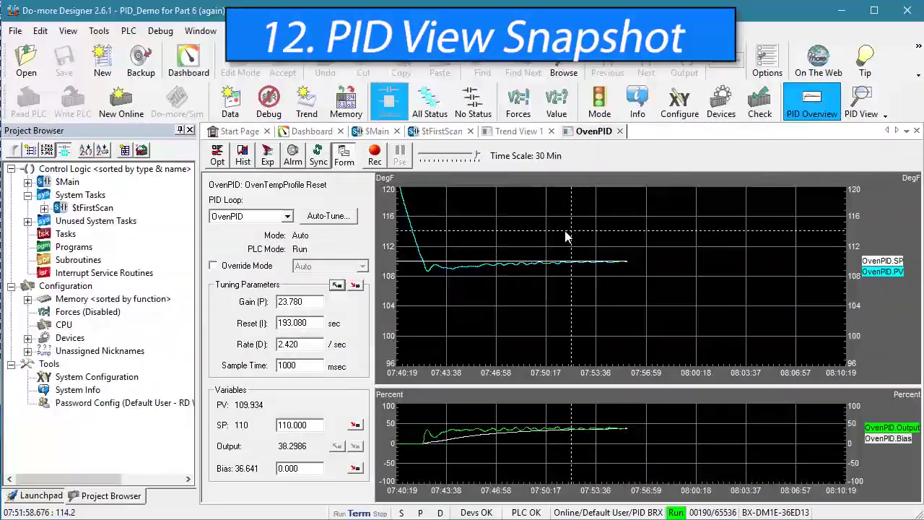
left_click(470, 236)
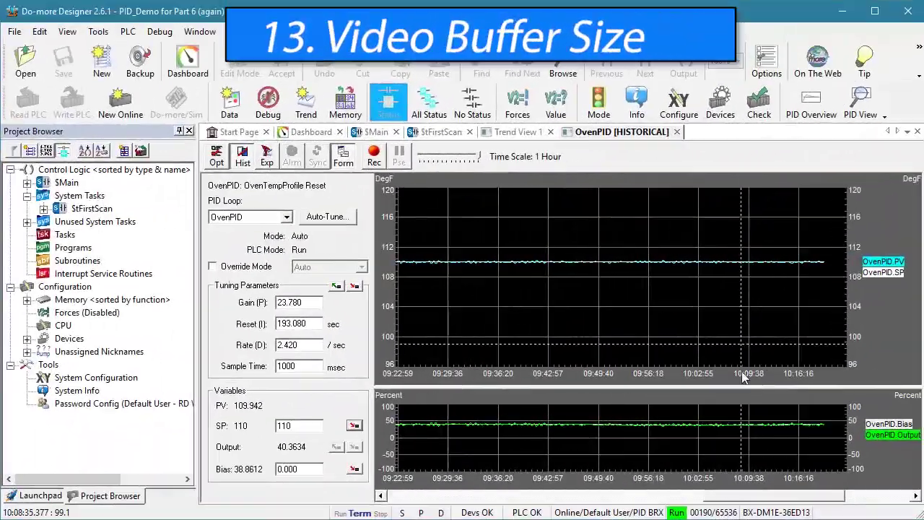
Step: Raise historical data retention to 10 MB per element in Options for All PID Views
left_click_drag(668, 497, 665, 498)
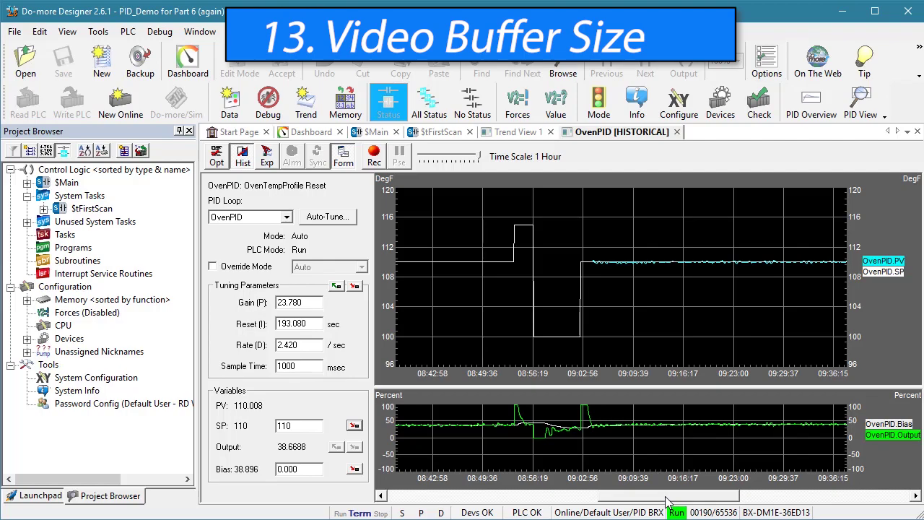
right_click(670, 293)
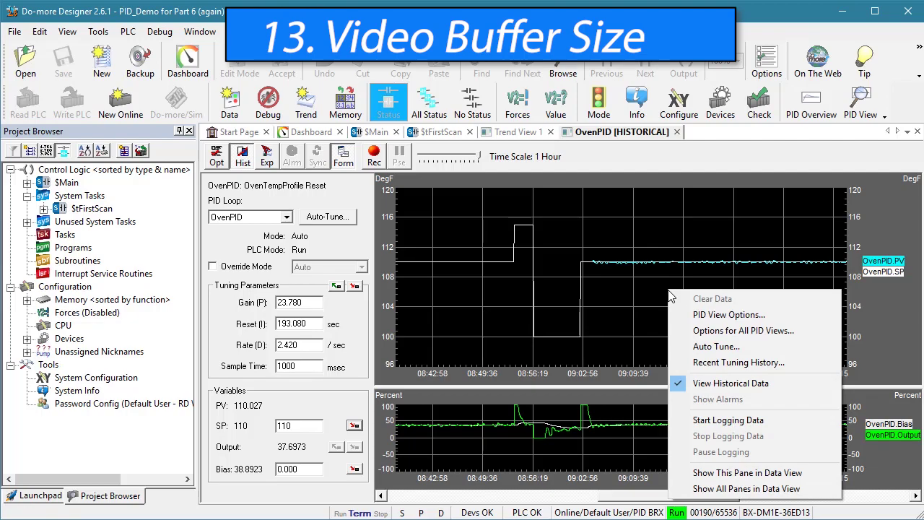
left_click(721, 331)
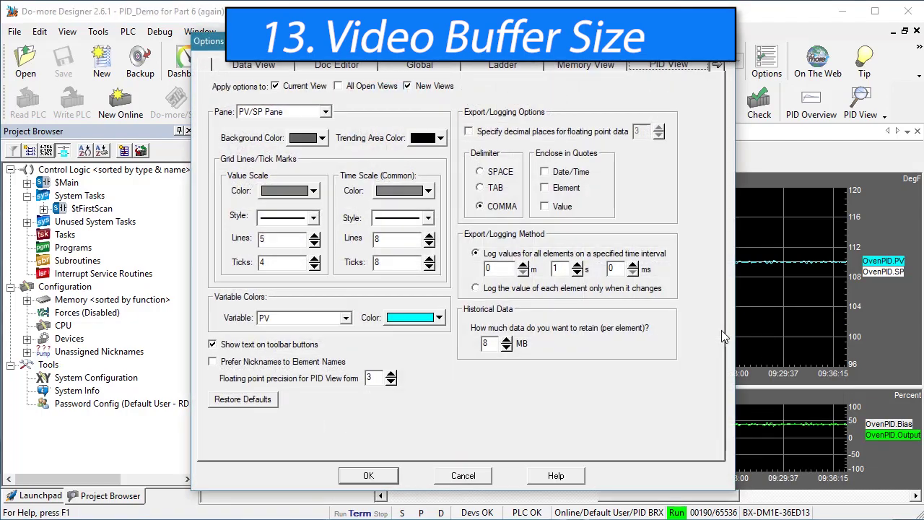
left_click(506, 347)
left_click(507, 347)
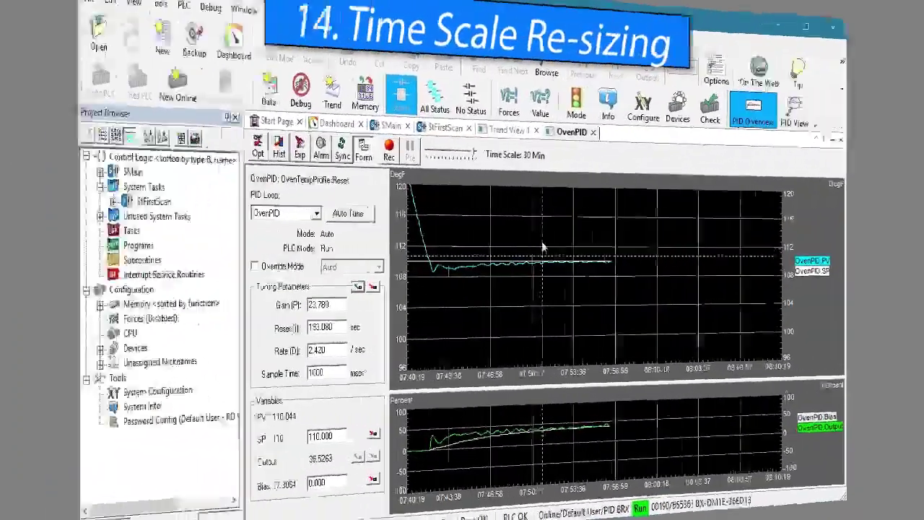
right_click(559, 232)
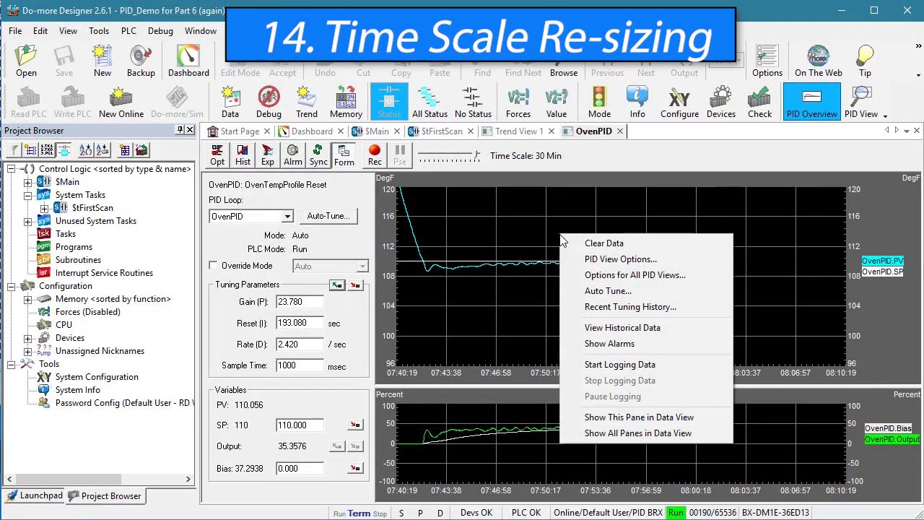
Step: Adjust the OvenPID trend's time span to 26 Min 58.7 Sec with the slider and wheel zoom
left_click(604, 262)
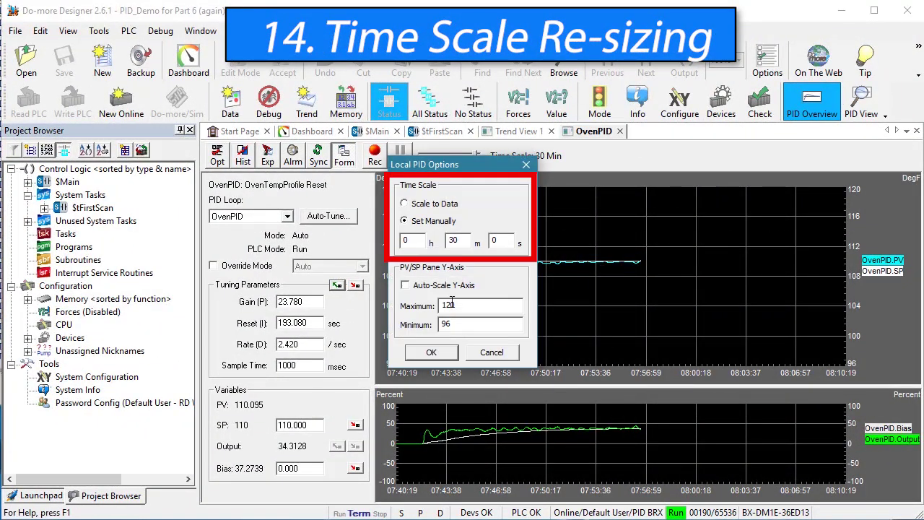
left_click(431, 351)
mouse_move(475, 154)
left_click_drag(471, 151, 477, 154)
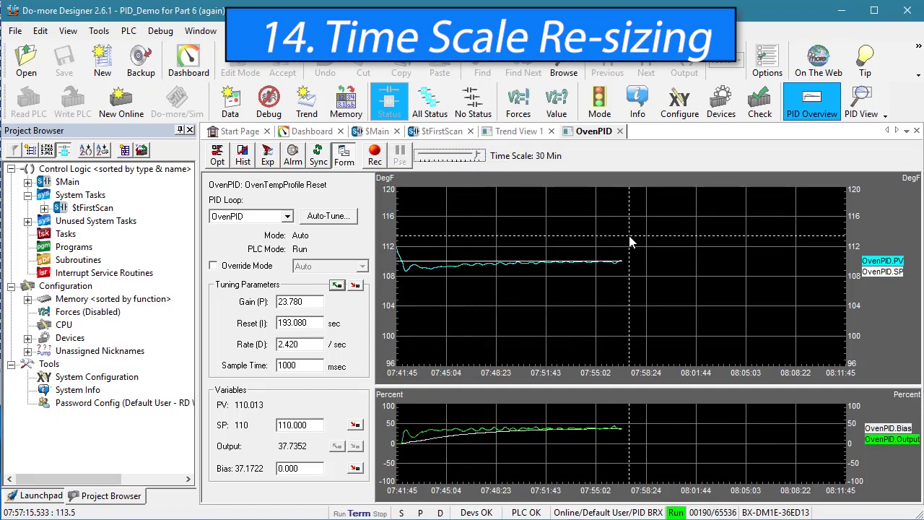
scroll(630, 238, "up", 2)
scroll(628, 235, "up", 1)
scroll(629, 235, "down", 3)
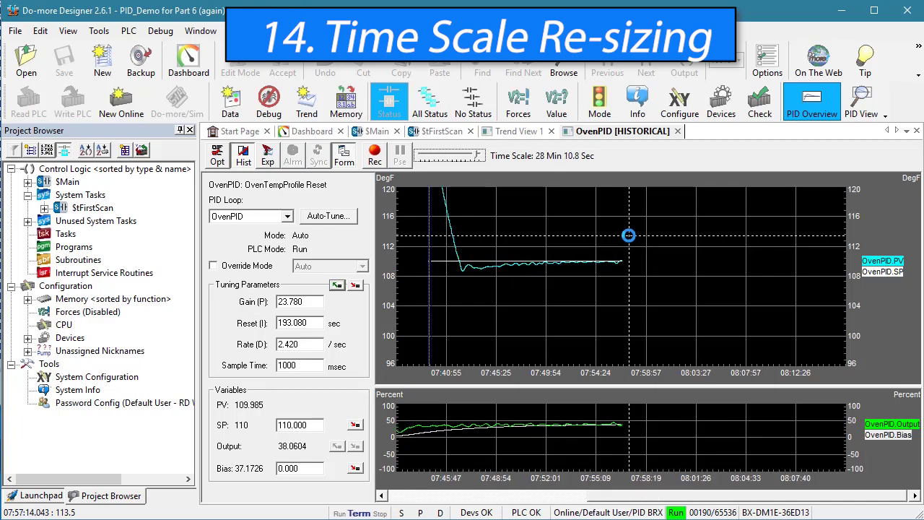
scroll(628, 235, "down", 2)
scroll(629, 235, "down", 1)
scroll(628, 234, "up", 1)
scroll(628, 235, "up", 1)
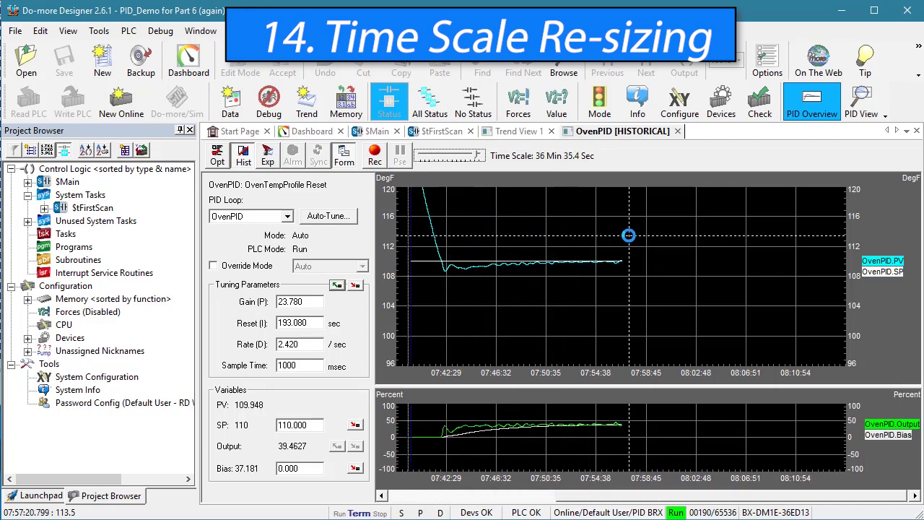
scroll(628, 234, "up", 1)
scroll(629, 235, "up", 1)
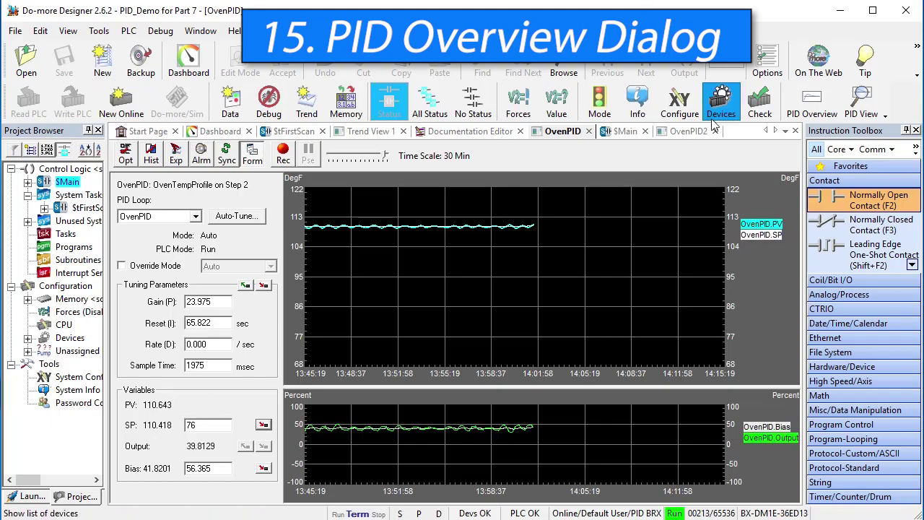
Step: From the $Main ladder tab, open the PID Overview listing OvenPID and OvenPID2
left_click(624, 133)
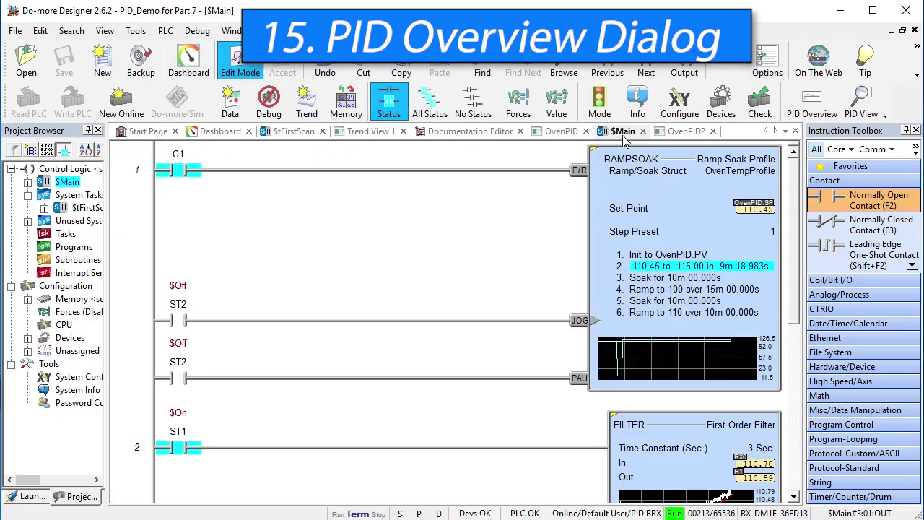
left_click(200, 32)
left_click(230, 258)
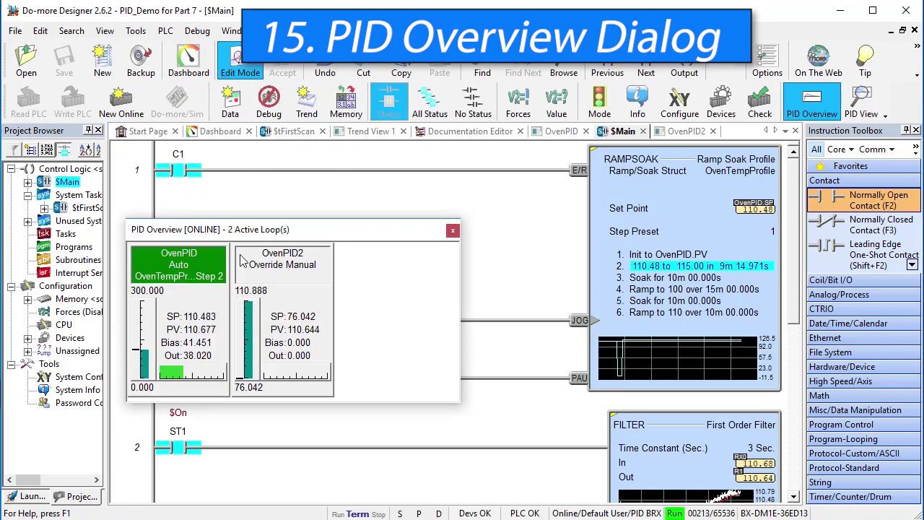